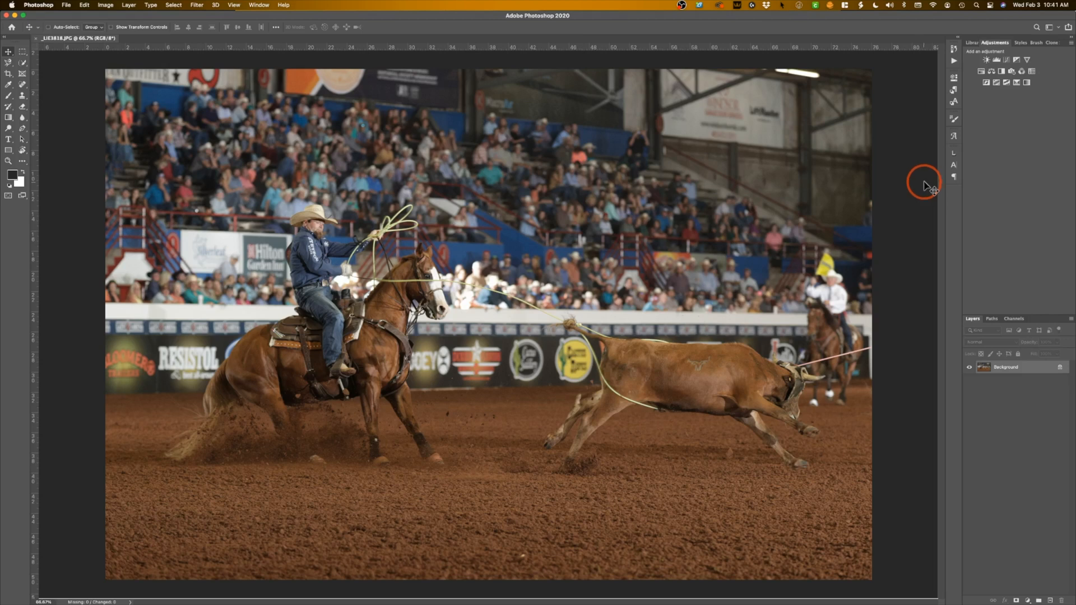
Start recording a new action named "Indoor 120-300 Strobed" in the Default Actions set.
{"action": "left_click", "coordinate": [954, 62]}
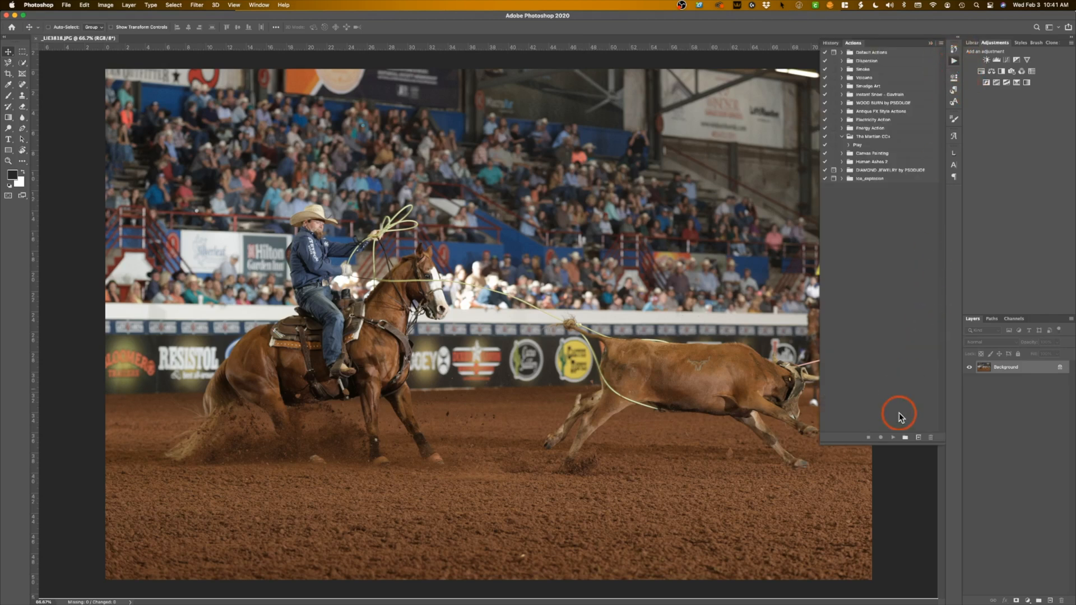
{"action": "left_click", "coordinate": [918, 438]}
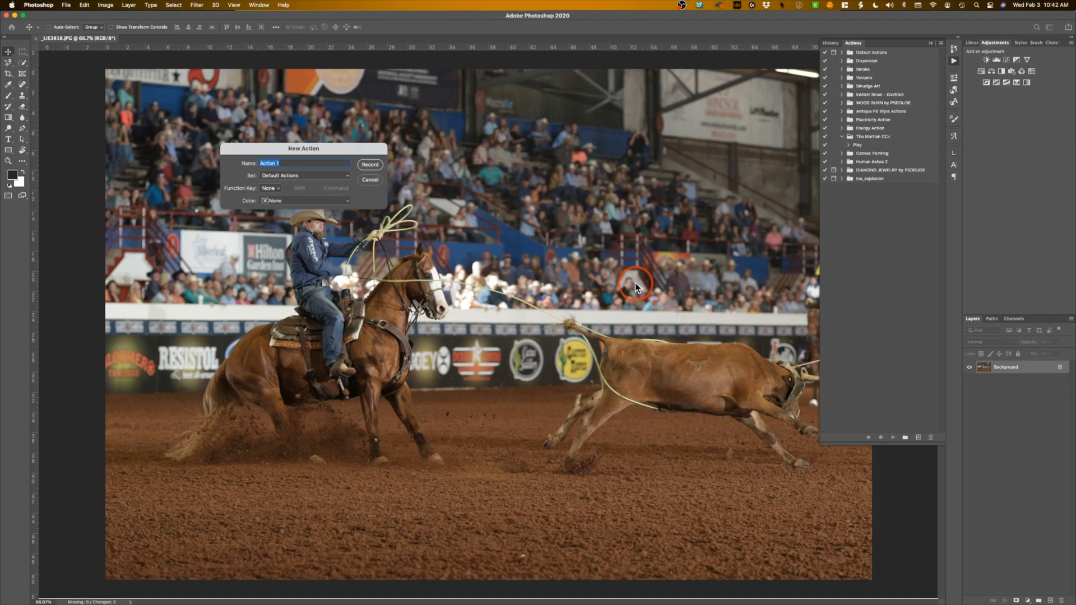
{"action": "type", "text": "Indoor 120-300 Strobed"}
{"action": "left_click", "coordinate": [369, 165]}
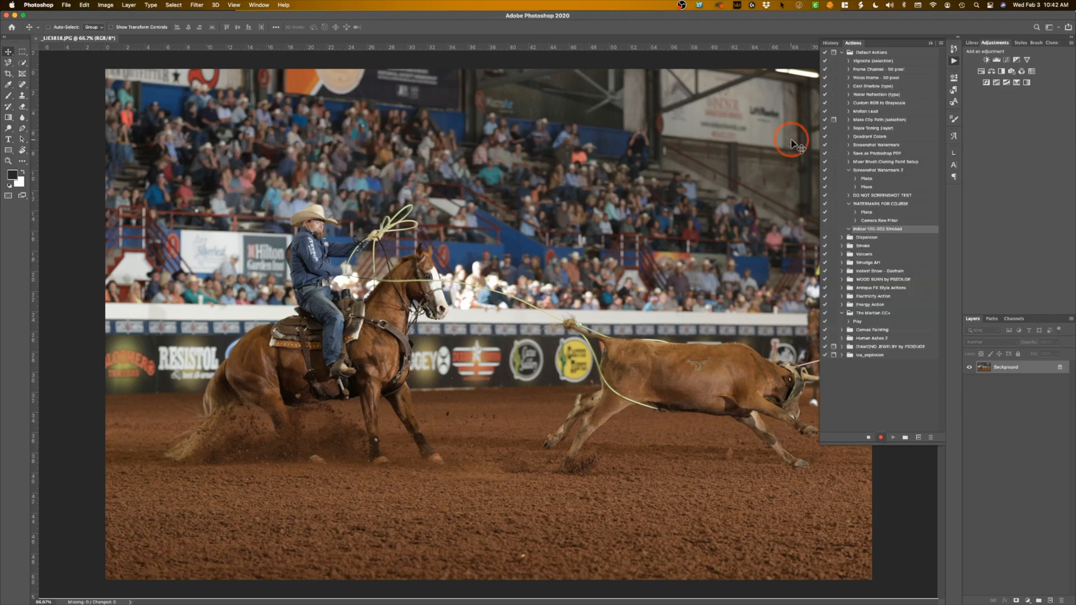
{"action": "left_click", "coordinate": [927, 43]}
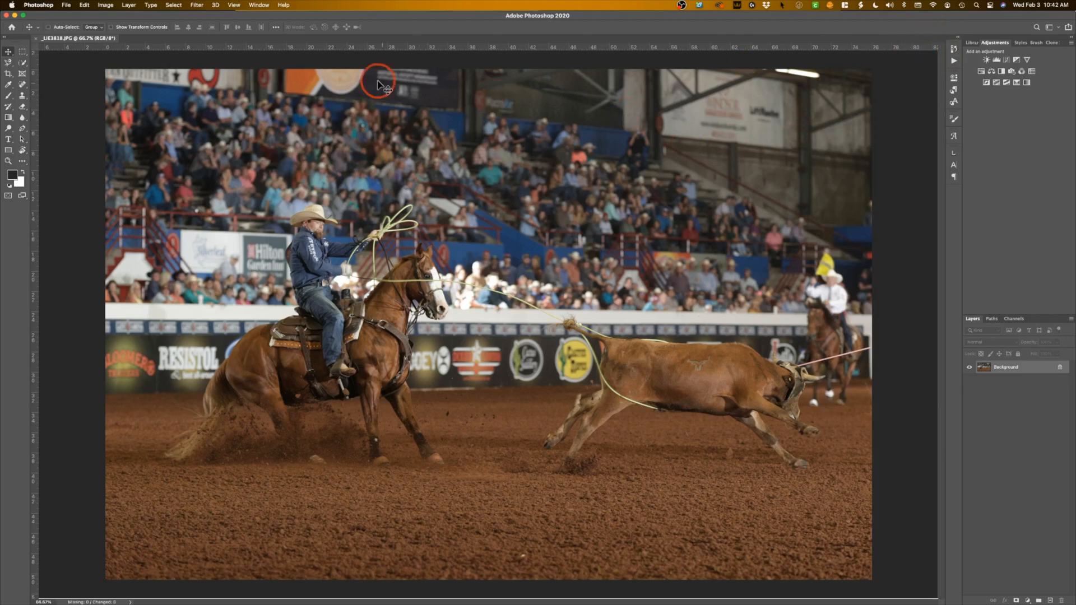
Open the photo in the Camera Raw Filter and look through its adjustment categories up to the saved user presets.
{"action": "left_click", "coordinate": [197, 5]}
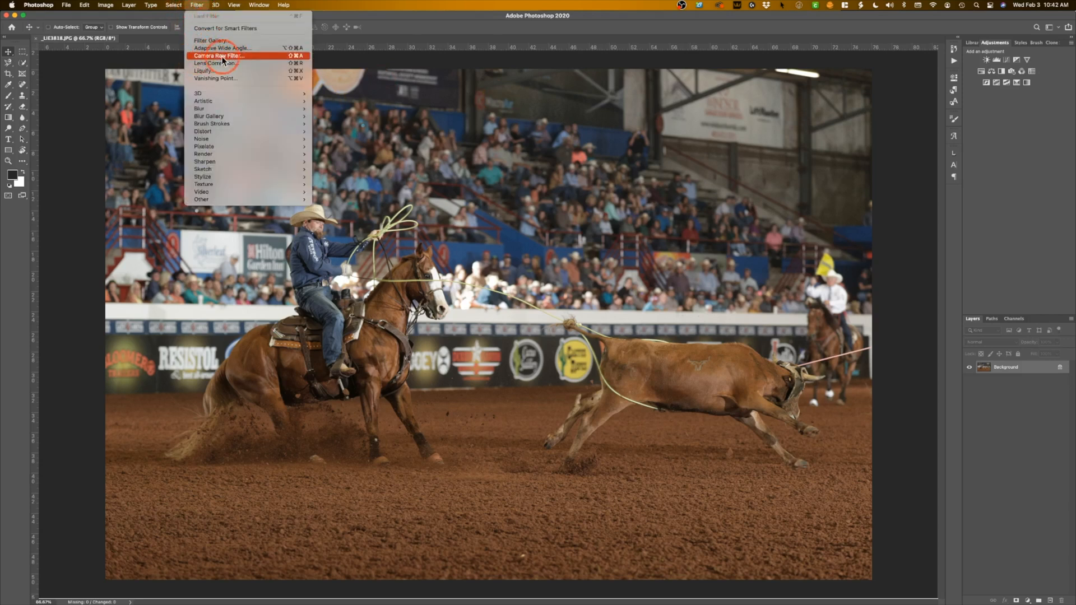
{"action": "left_click", "coordinate": [292, 56]}
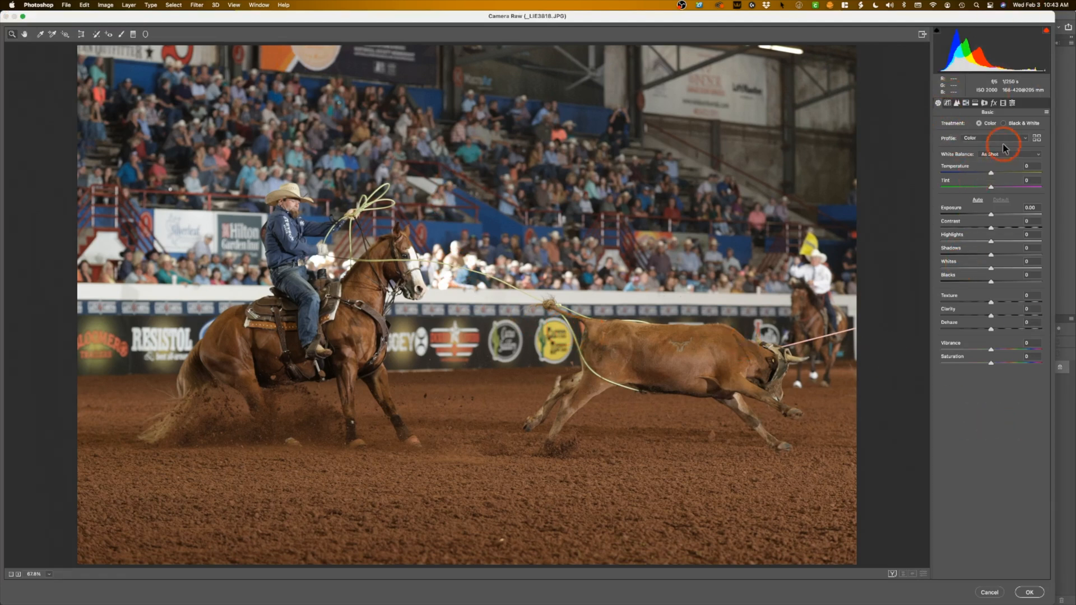
{"action": "left_click", "coordinate": [946, 102]}
{"action": "left_click", "coordinate": [958, 103]}
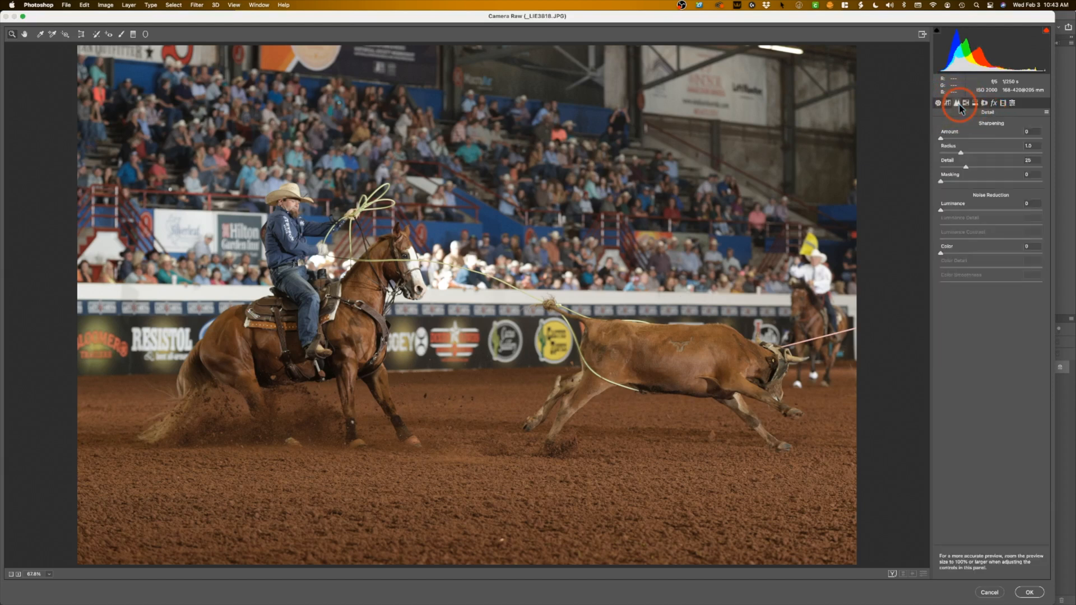
{"action": "left_click", "coordinate": [965, 103]}
{"action": "left_click", "coordinate": [974, 103]}
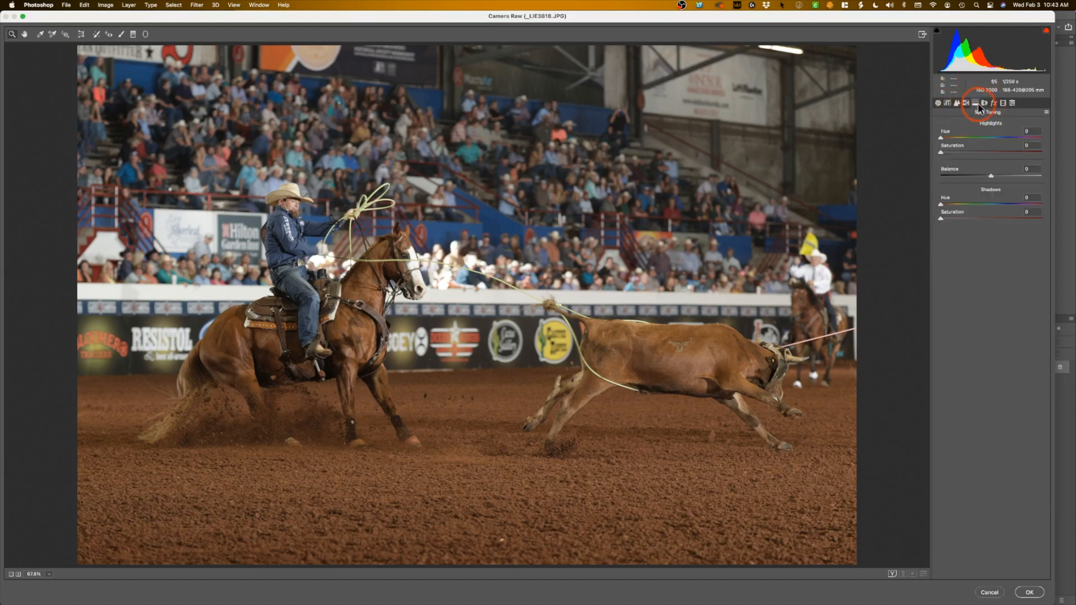
{"action": "left_click", "coordinate": [983, 103]}
{"action": "left_click", "coordinate": [992, 103]}
{"action": "left_click", "coordinate": [1000, 104]}
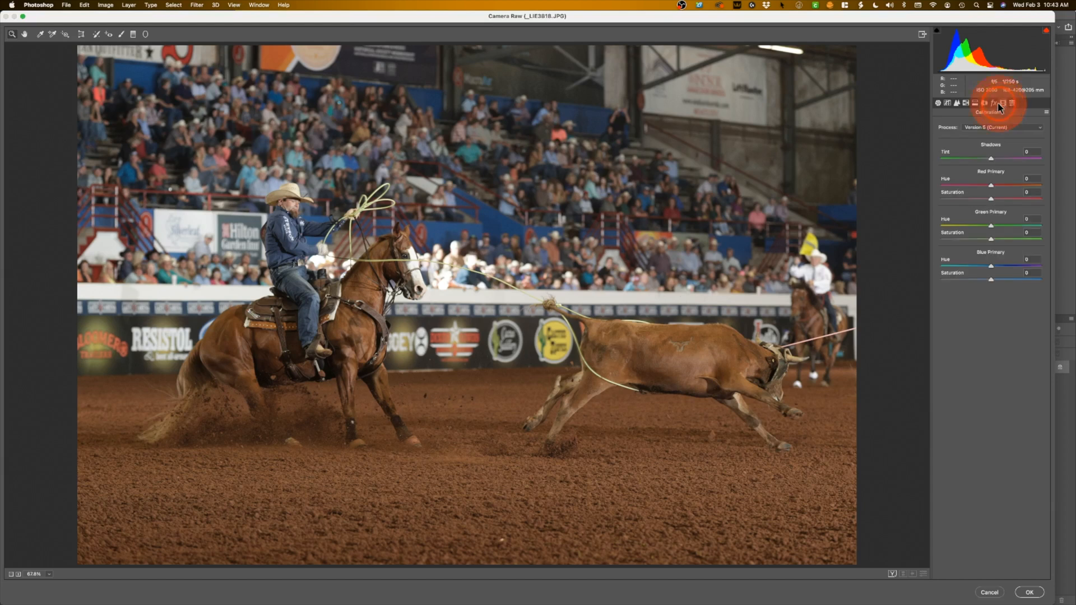
{"action": "left_click", "coordinate": [1012, 104]}
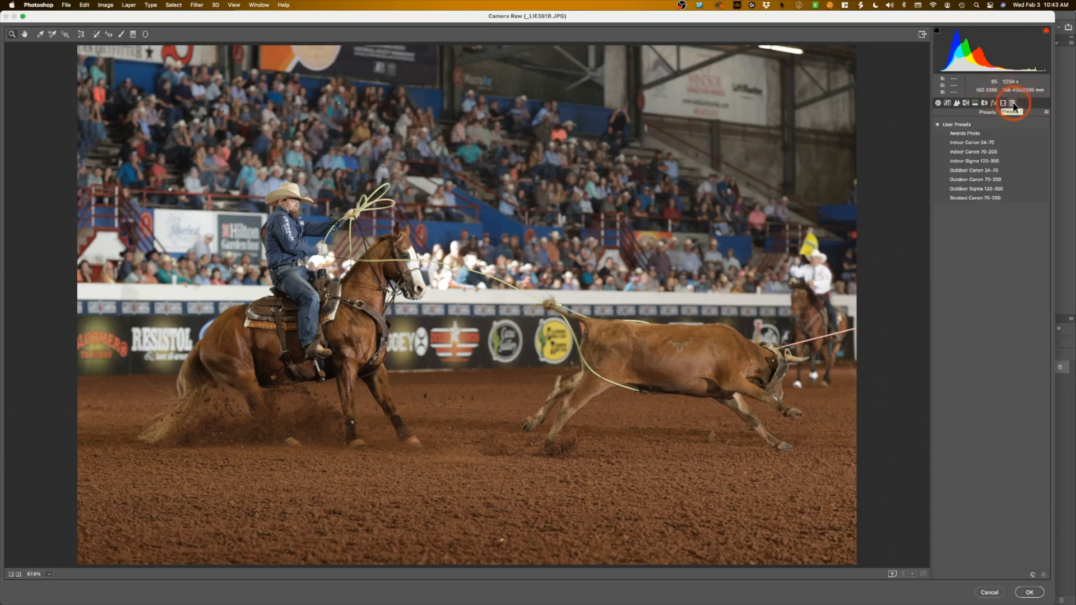
Preview the Strobed Canon 70-200 preset on the photo, comparing the image with and without it.
{"action": "left_click", "coordinate": [966, 198]}
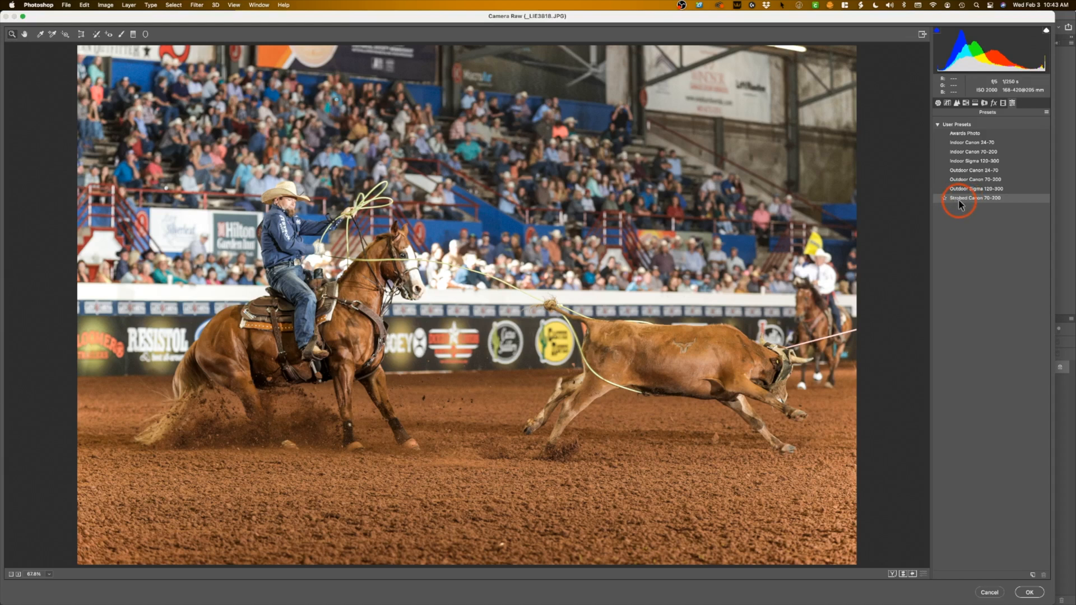
{"action": "left_click", "coordinate": [954, 205]}
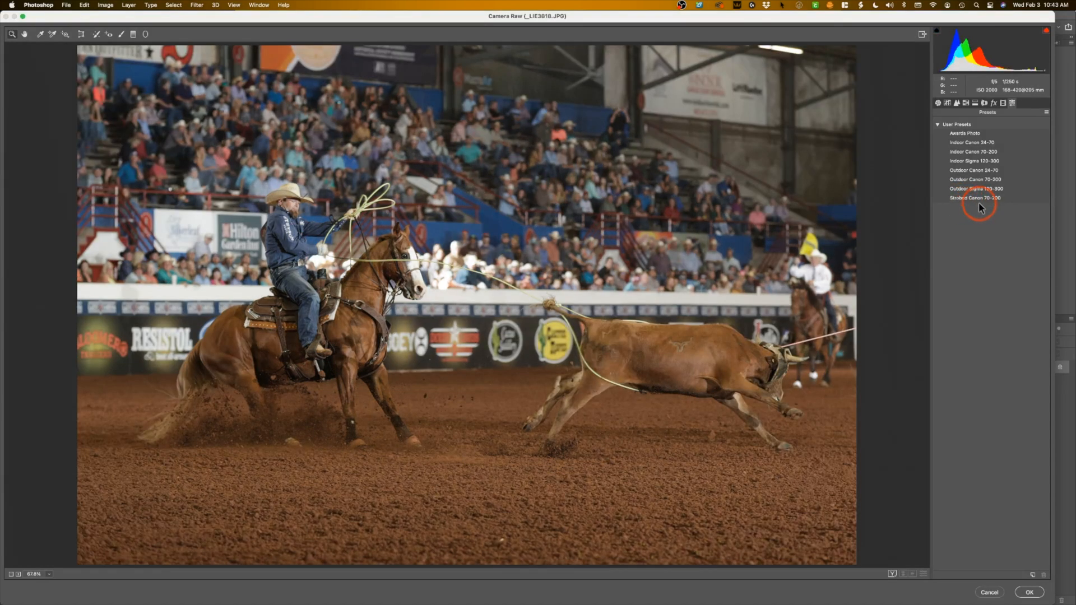
{"action": "left_click", "coordinate": [997, 203]}
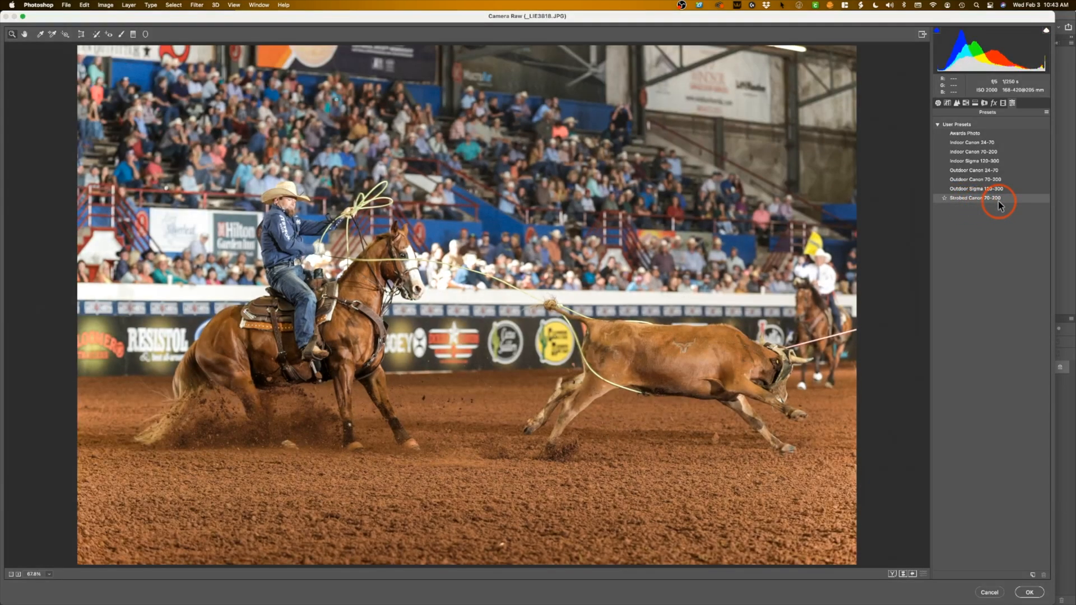
{"action": "left_click", "coordinate": [987, 213]}
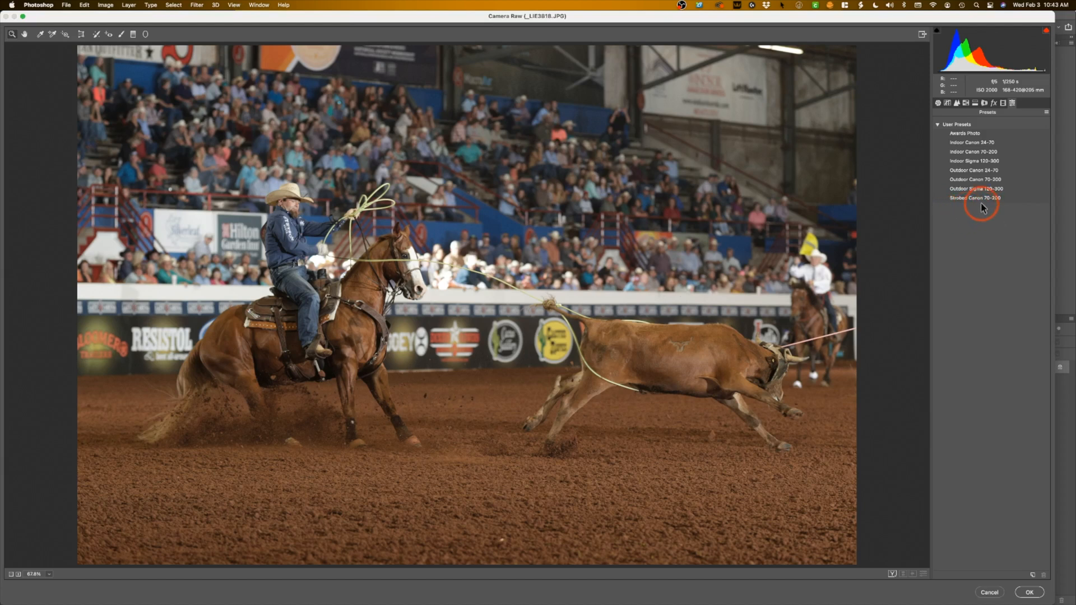
{"action": "left_click", "coordinate": [980, 201]}
Raise the photo's exposure to +0.45 in the basic adjustments.
{"action": "left_click", "coordinate": [937, 103]}
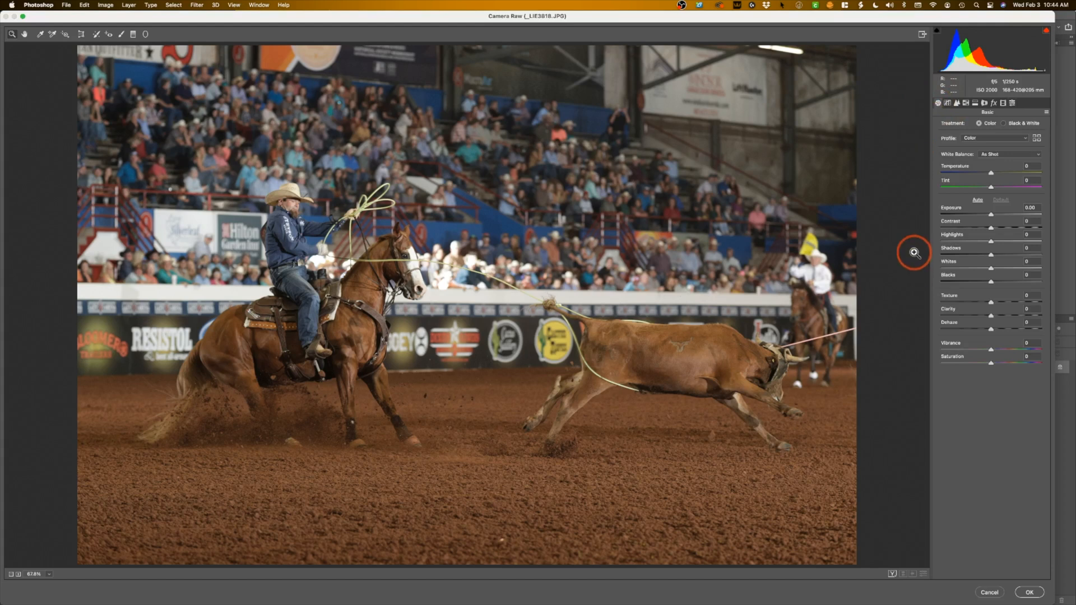
{"action": "left_click", "coordinate": [992, 216]}
{"action": "left_click_drag", "start_coordinate": [993, 218], "coordinate": [997, 218]}
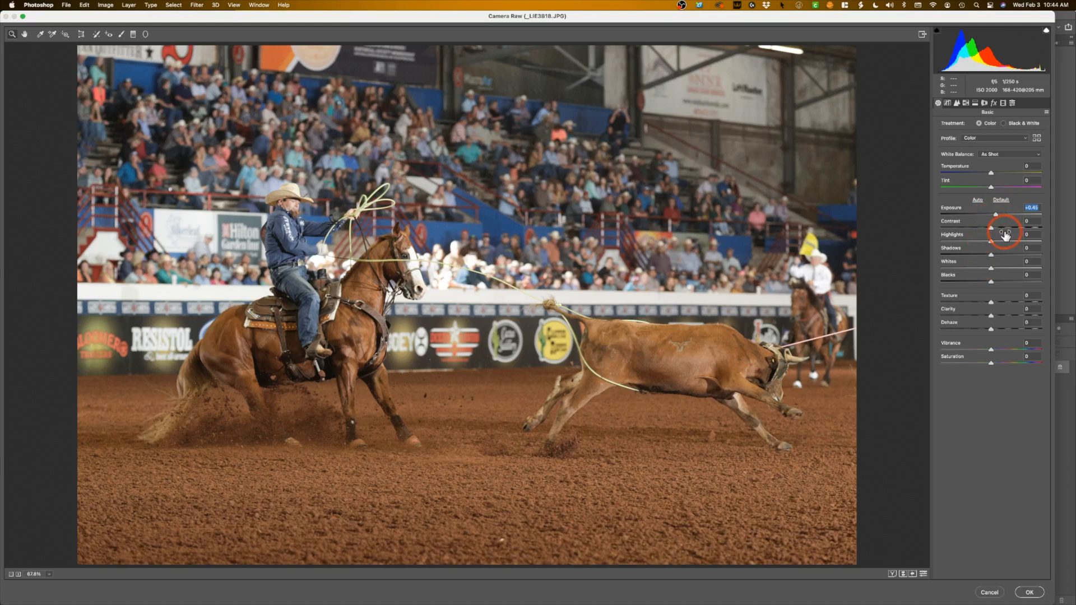
Set contrast to +3, highlights to -22, shadows to +40, whites to +10, blacks to -13, clarity to +7 and vibrance to +4.
{"action": "left_click", "coordinate": [992, 230]}
{"action": "left_click_drag", "start_coordinate": [990, 226], "coordinate": [982, 227]}
{"action": "double_click", "coordinate": [989, 229]}
{"action": "left_click", "coordinate": [991, 229]}
{"action": "left_click", "coordinate": [991, 241]}
{"action": "left_click_drag", "start_coordinate": [991, 241], "coordinate": [990, 350]}
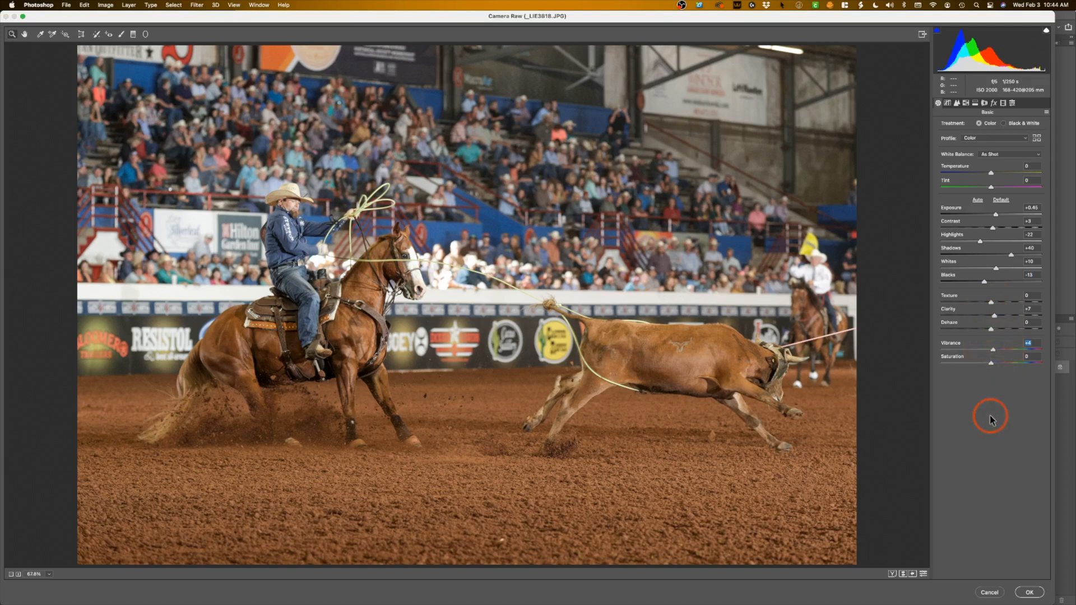
Try a contrast adjustment with two points on the RGB tone curve, and remove both points.
{"action": "left_click", "coordinate": [948, 103]}
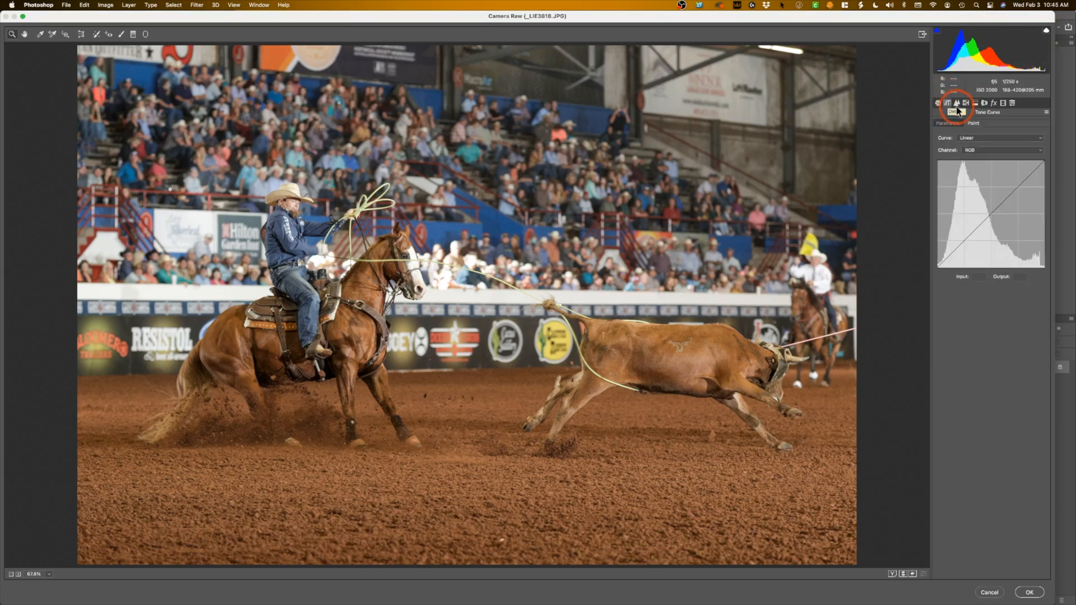
{"action": "left_click_drag", "start_coordinate": [960, 246], "coordinate": [959, 254]}
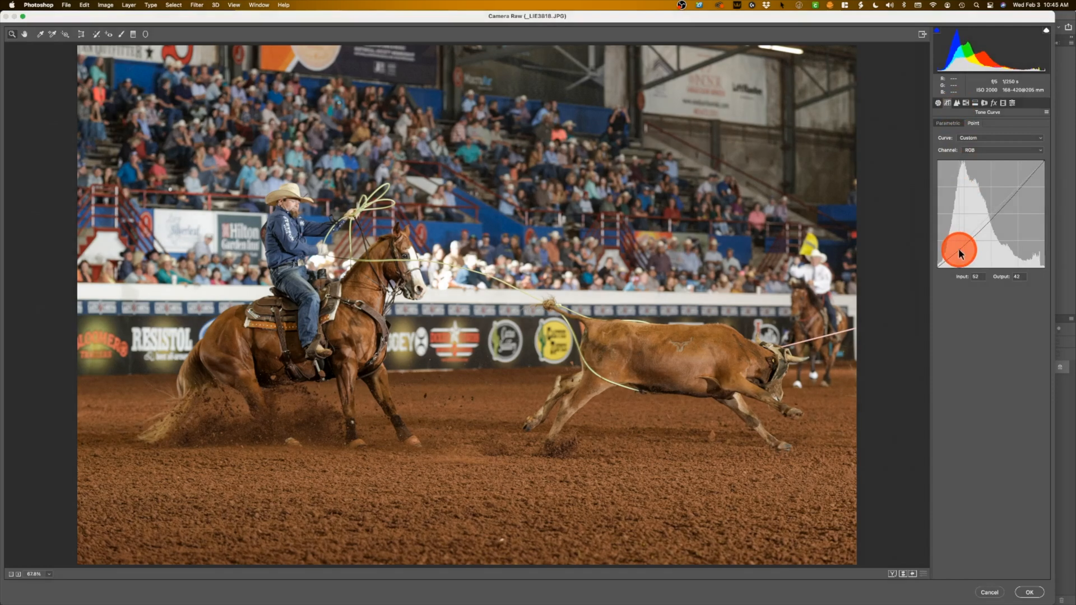
{"action": "left_click_drag", "start_coordinate": [1020, 183], "coordinate": [1018, 183]}
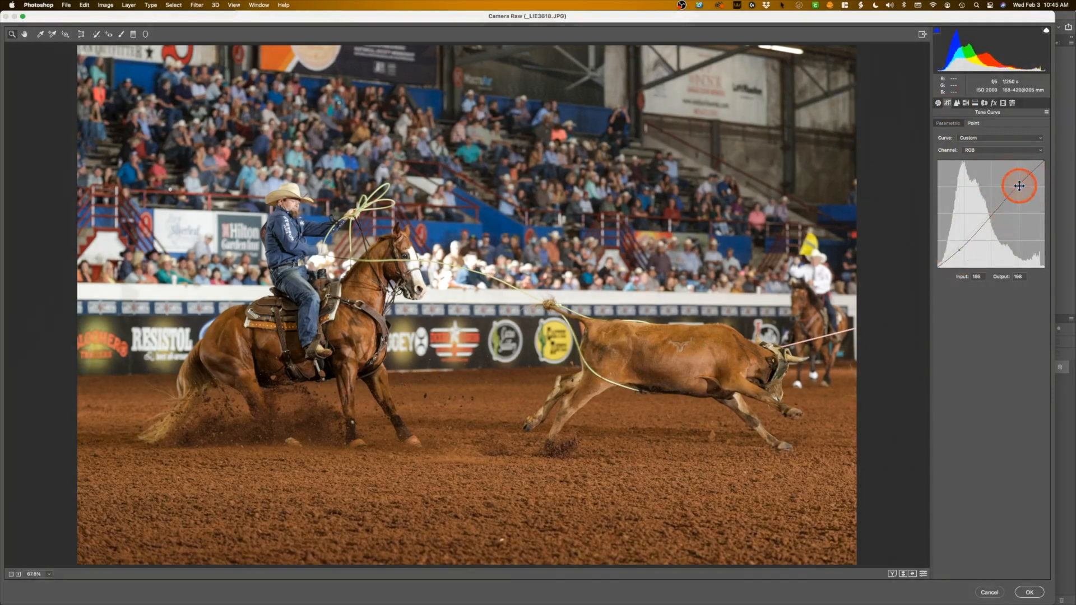
{"action": "left_click_drag", "start_coordinate": [958, 249], "coordinate": [925, 266]}
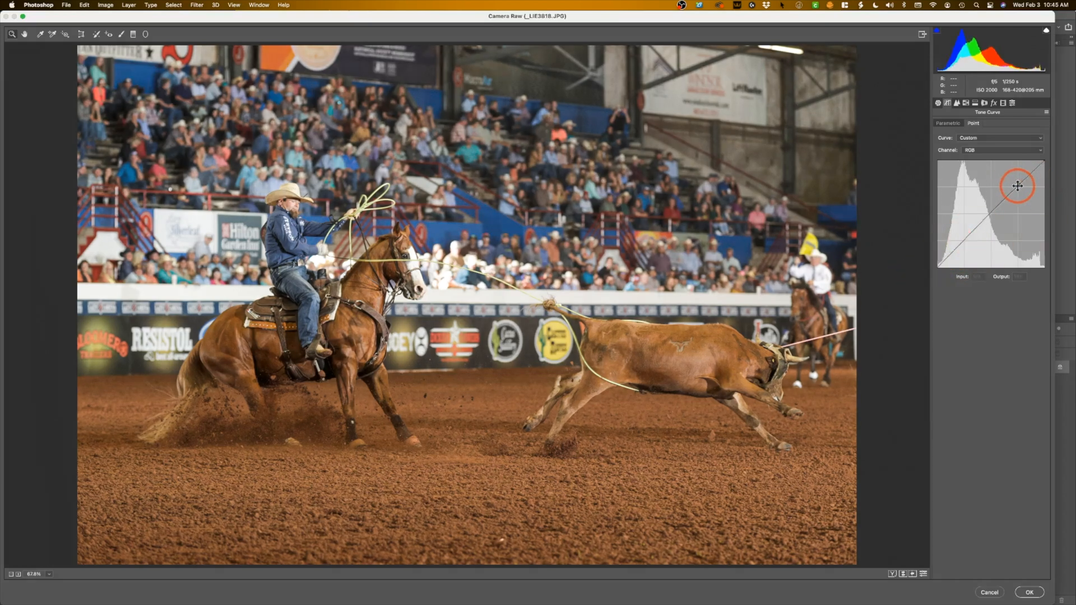
{"action": "left_click_drag", "start_coordinate": [1018, 185], "coordinate": [1064, 137]}
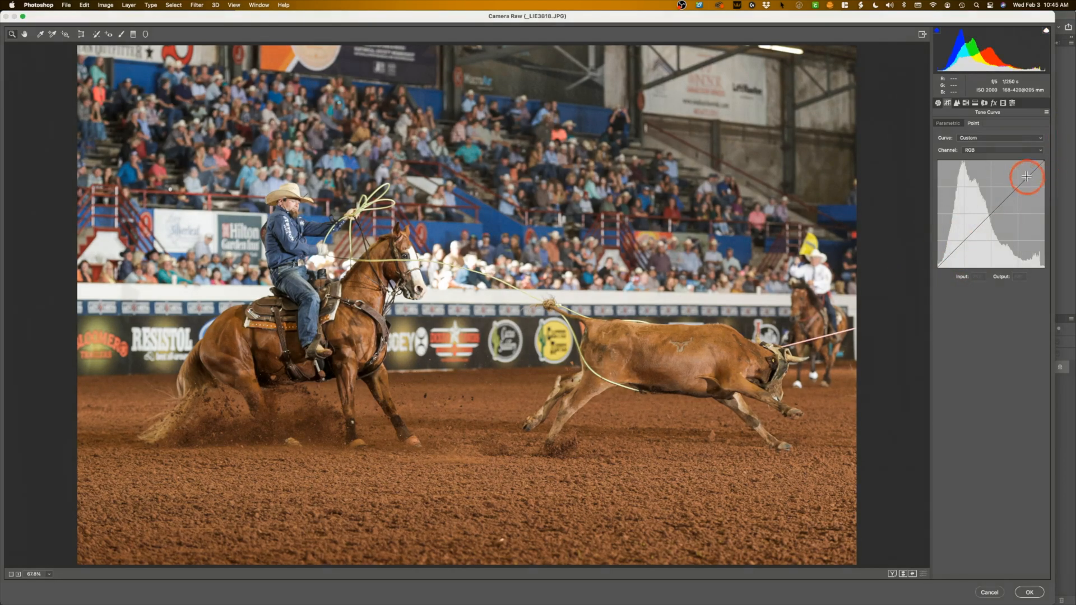
Set the sharpening amount to 81 and its masking to 85, checking the affected edges in the mask preview.
{"action": "left_click", "coordinate": [956, 103]}
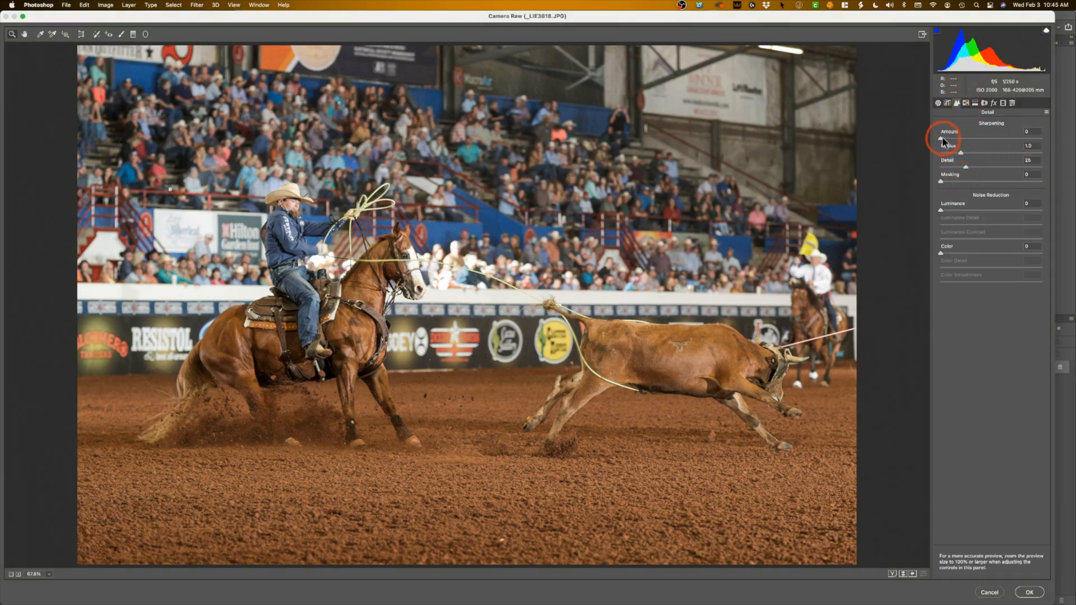
{"action": "left_click_drag", "start_coordinate": [942, 138], "coordinate": [994, 146]}
{"action": "left_click_drag", "start_coordinate": [943, 183], "coordinate": [1016, 193]}
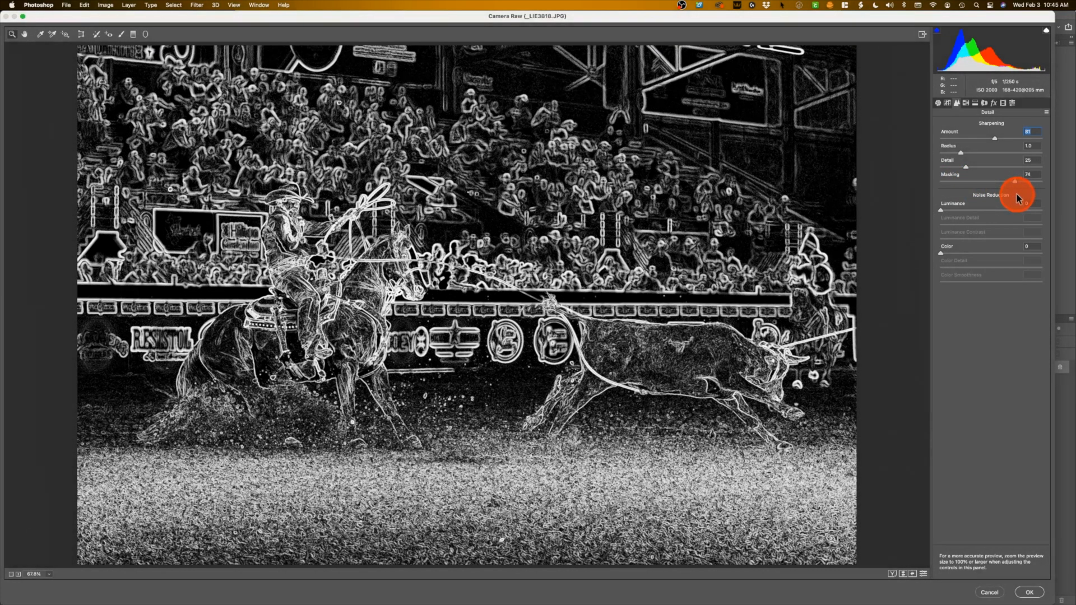
{"action": "left_click_drag", "start_coordinate": [1016, 194], "coordinate": [1027, 197]}
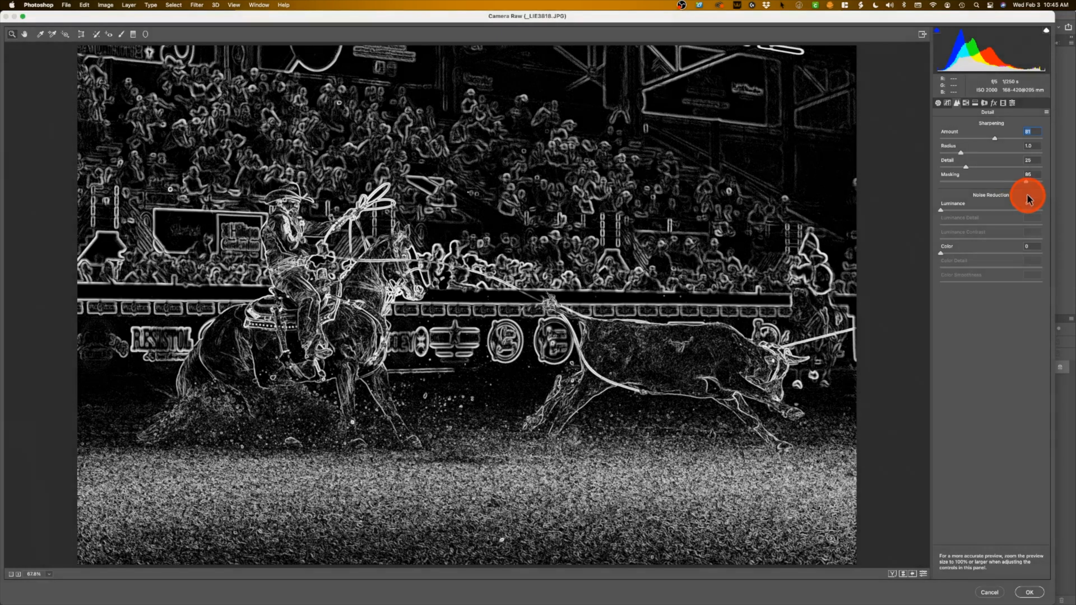
{"action": "left_click_drag", "start_coordinate": [1029, 199], "coordinate": [1029, 200]}
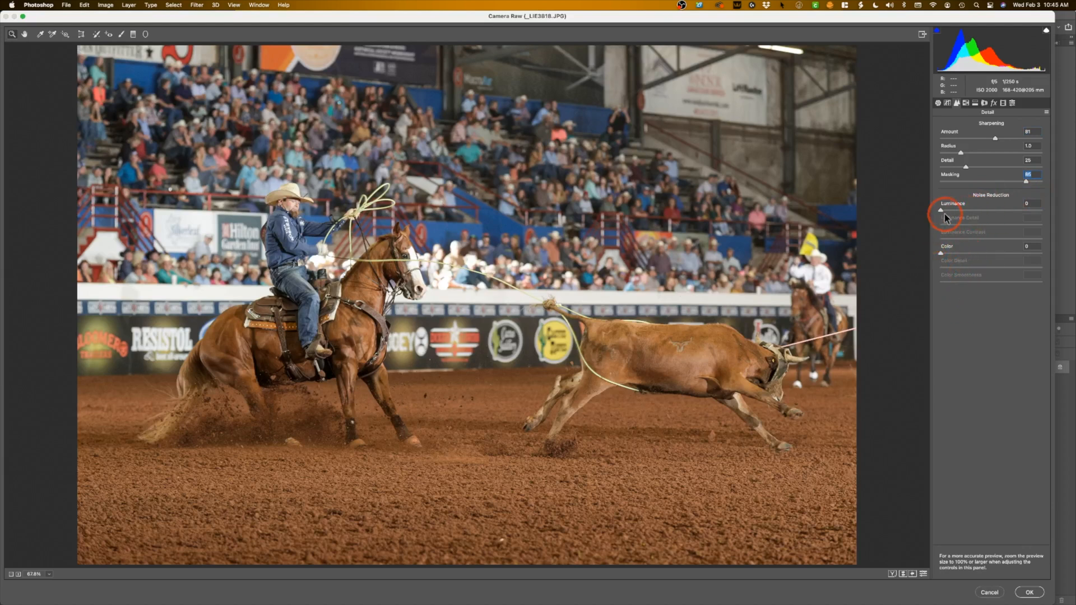
Set luminance noise reduction to 7, inspect the horse and banners up close, and fit the whole photo in view.
{"action": "left_click_drag", "start_coordinate": [943, 213], "coordinate": [945, 215]}
{"action": "left_click_drag", "start_coordinate": [949, 210], "coordinate": [949, 211]}
{"action": "left_click", "coordinate": [674, 342]}
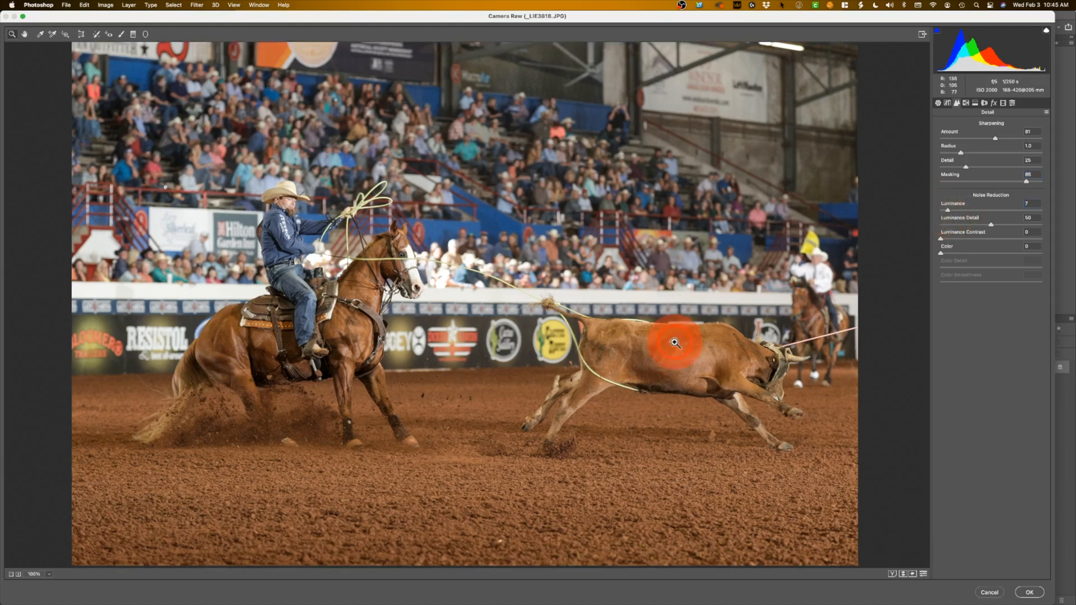
{"action": "left_click", "coordinate": [408, 324]}
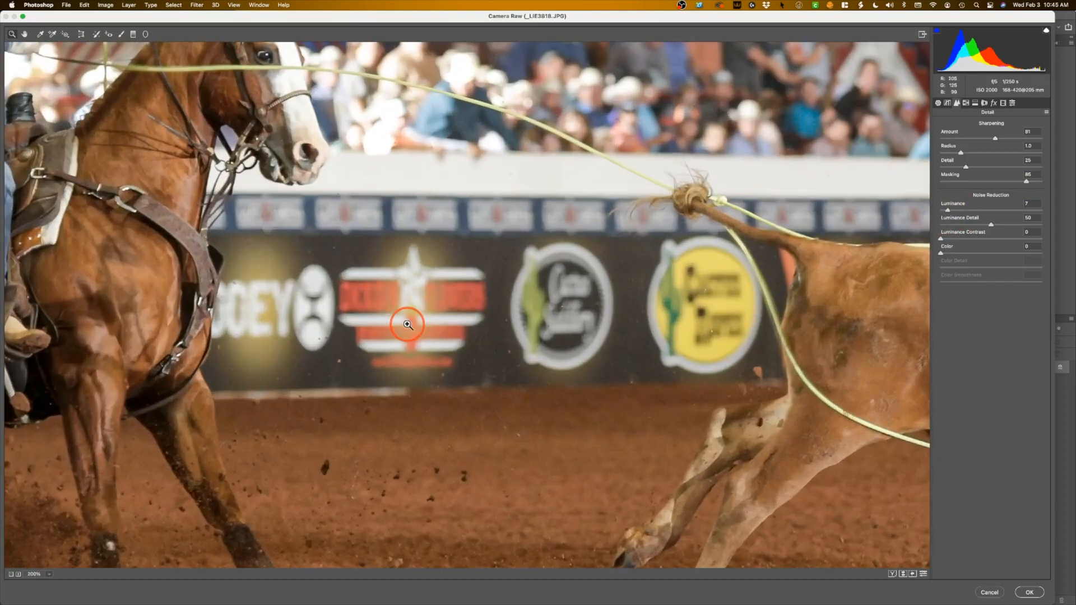
{"action": "left_click_drag", "start_coordinate": [240, 259], "coordinate": [156, 12]}
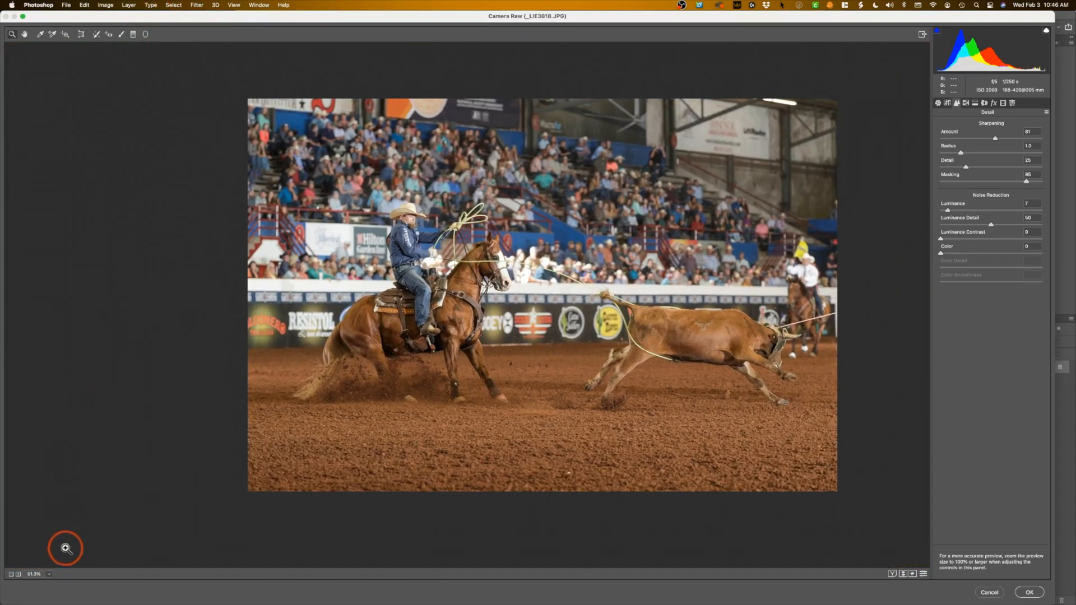
{"action": "left_click", "coordinate": [49, 573]}
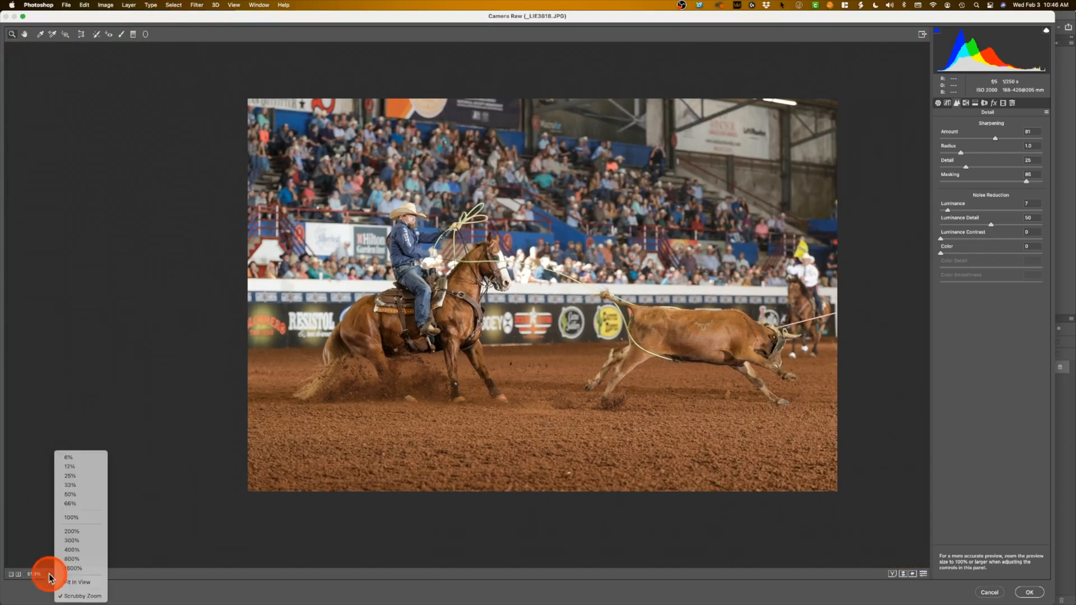
{"action": "left_click", "coordinate": [86, 583]}
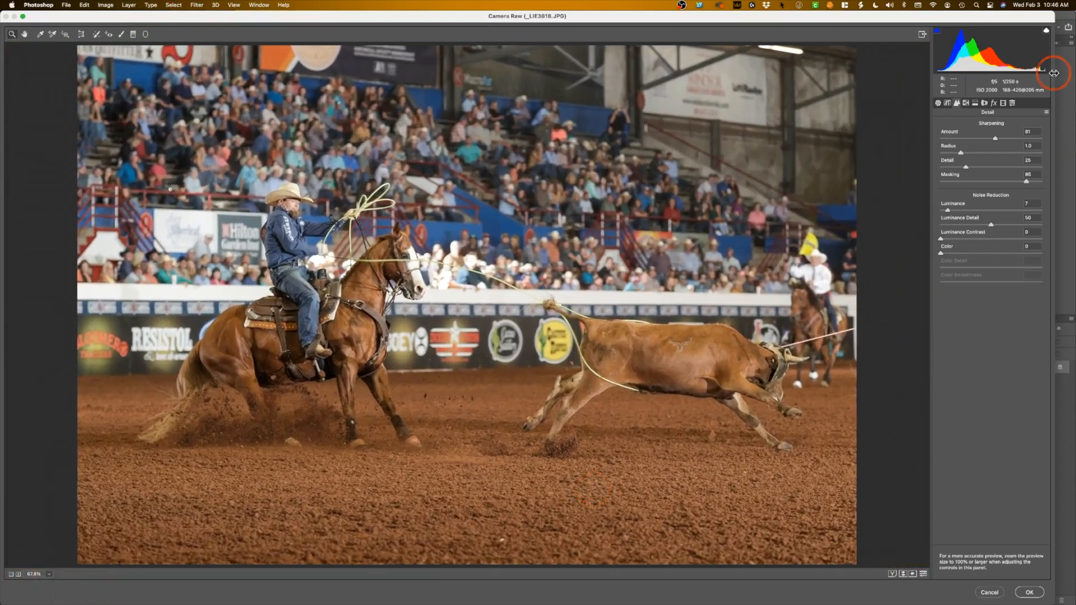
Set the lens distortion correction to -2 and the lens vignetting amount to +30.
{"action": "left_click", "coordinate": [965, 102]}
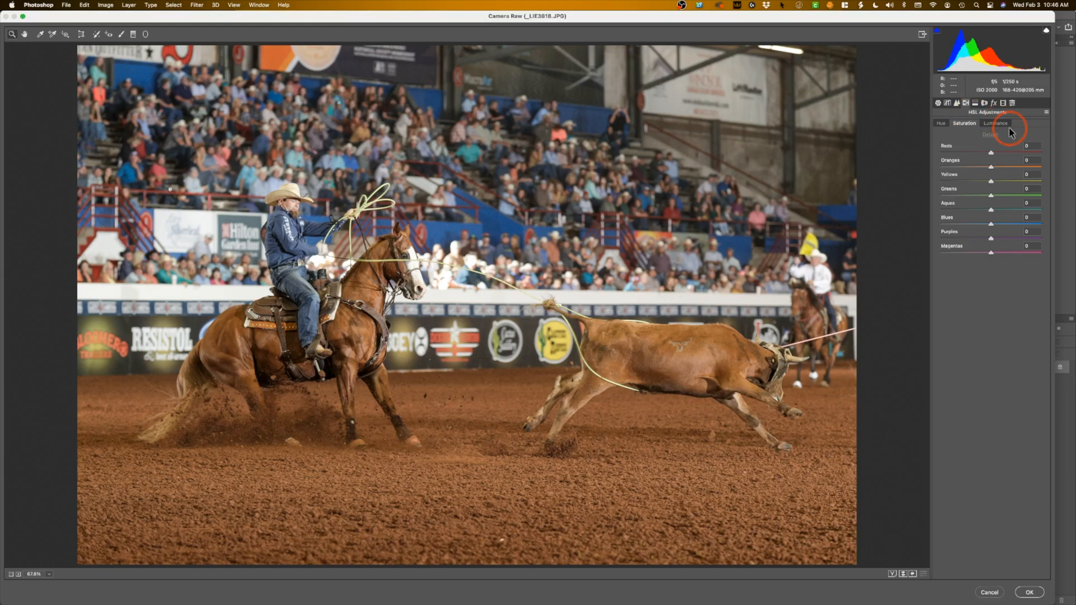
{"action": "left_click", "coordinate": [945, 123]}
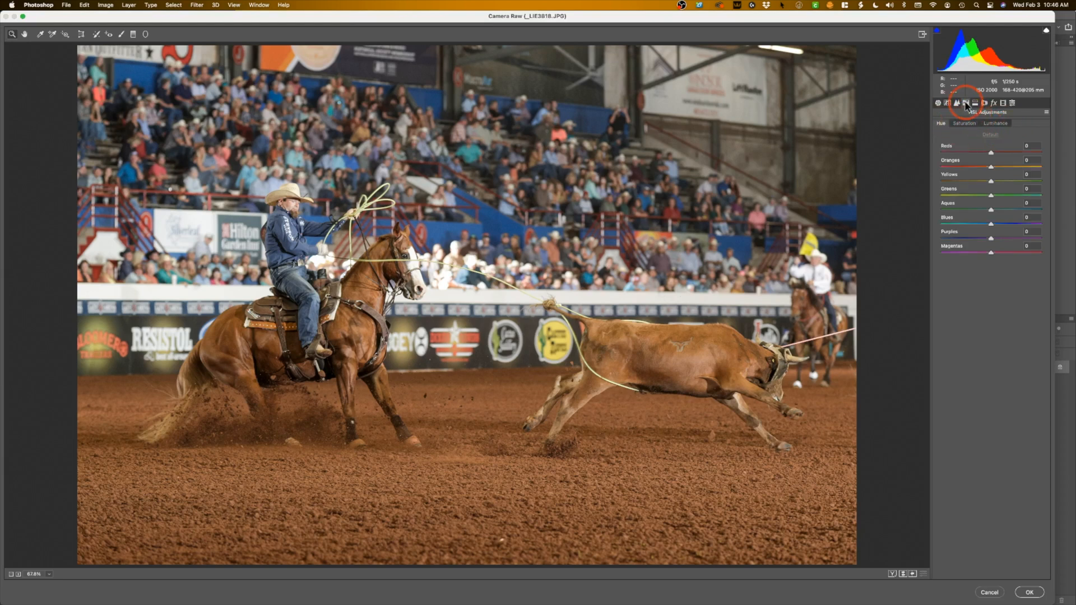
{"action": "left_click", "coordinate": [984, 103]}
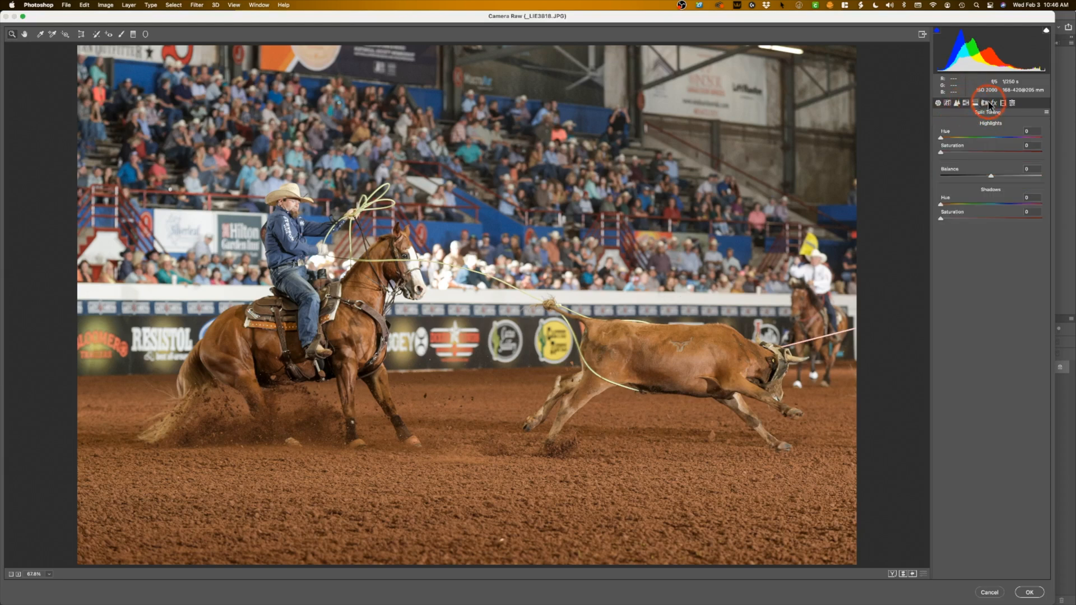
{"action": "left_click", "coordinate": [986, 103]}
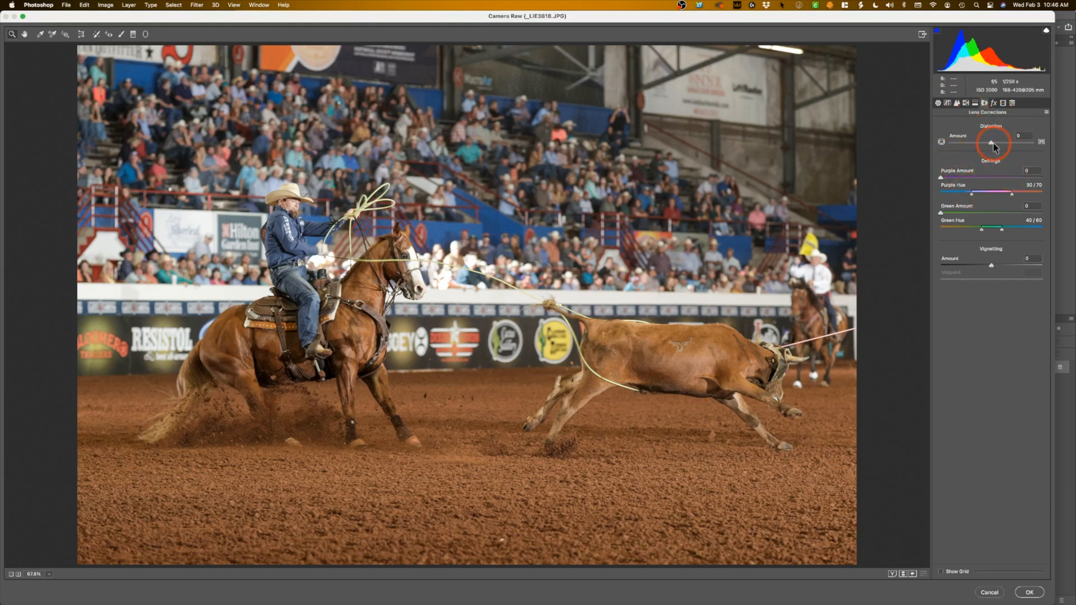
{"action": "left_click_drag", "start_coordinate": [993, 143], "coordinate": [990, 143]}
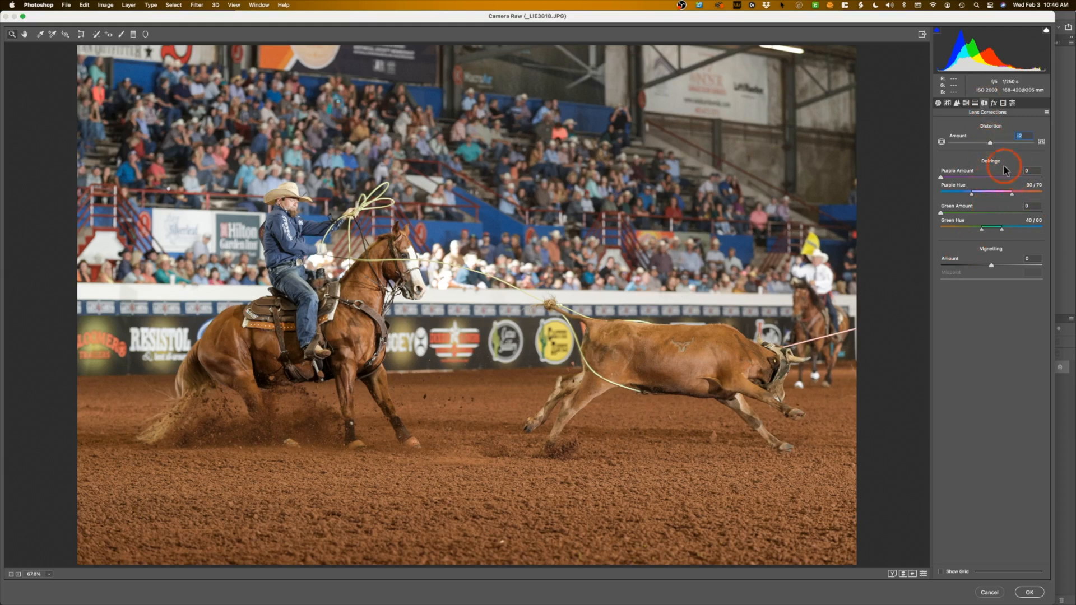
{"action": "left_click", "coordinate": [995, 103]}
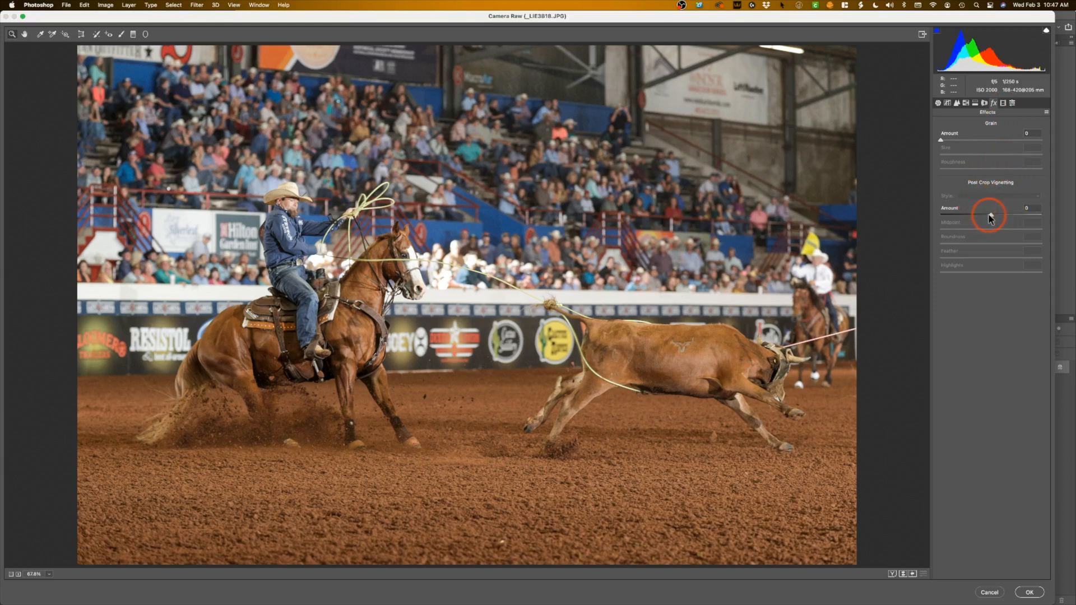
{"action": "left_click", "coordinate": [984, 103]}
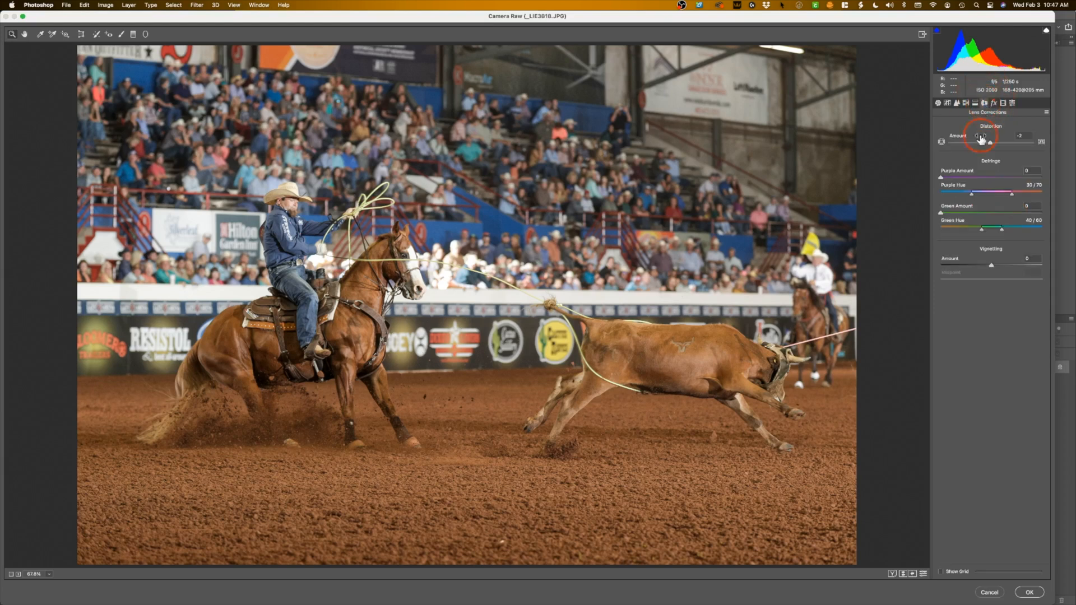
{"action": "left_click_drag", "start_coordinate": [993, 267], "coordinate": [1006, 266]}
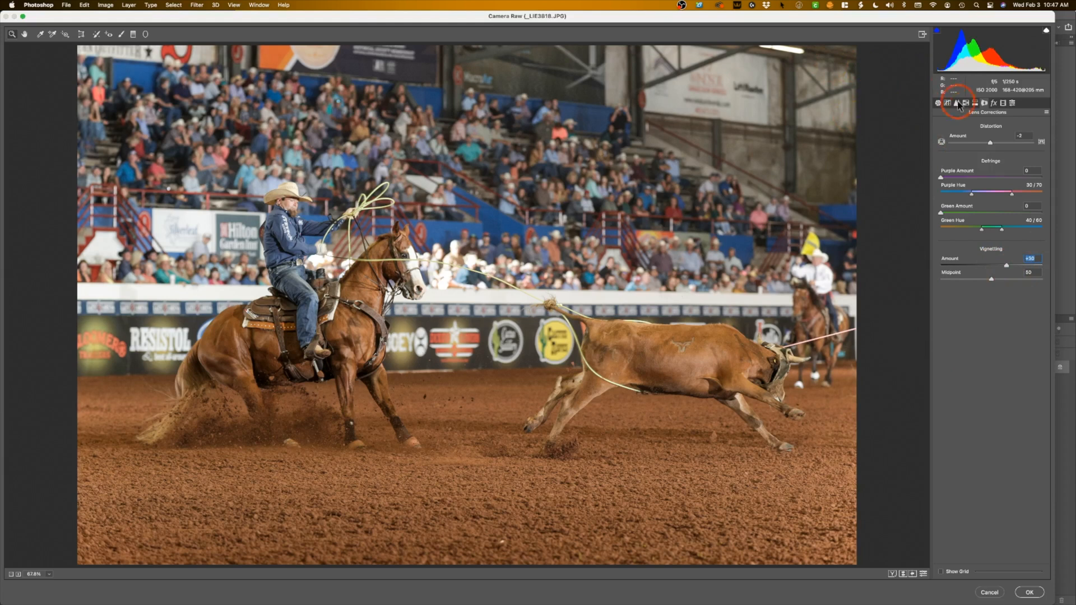
Check the user presets and calibration settings, and apply the Camera Raw adjustments to the photo.
{"action": "left_click", "coordinate": [1011, 104]}
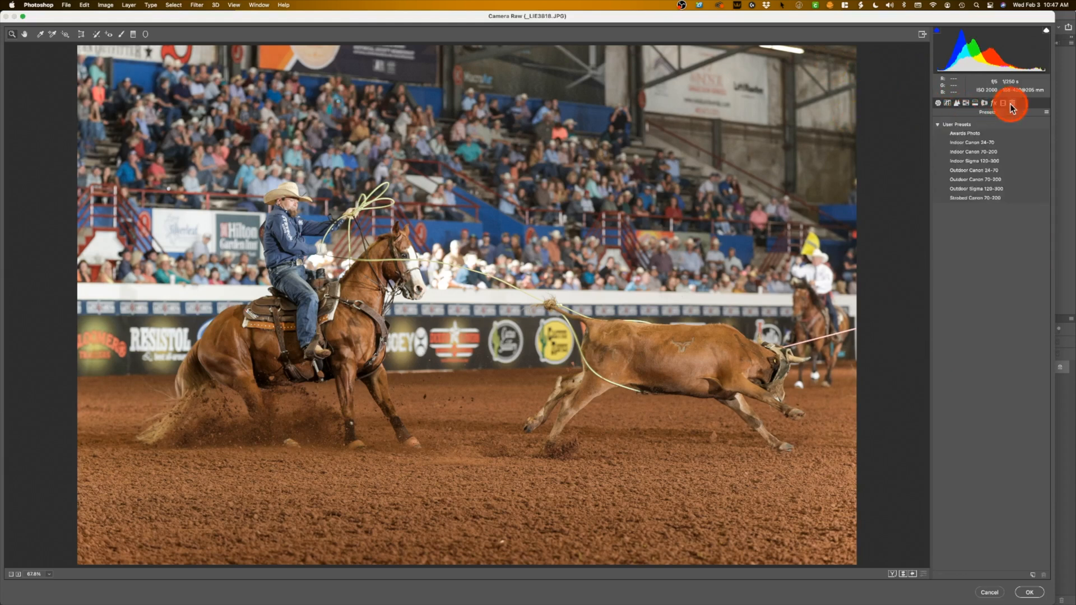
{"action": "left_click", "coordinate": [1003, 104]}
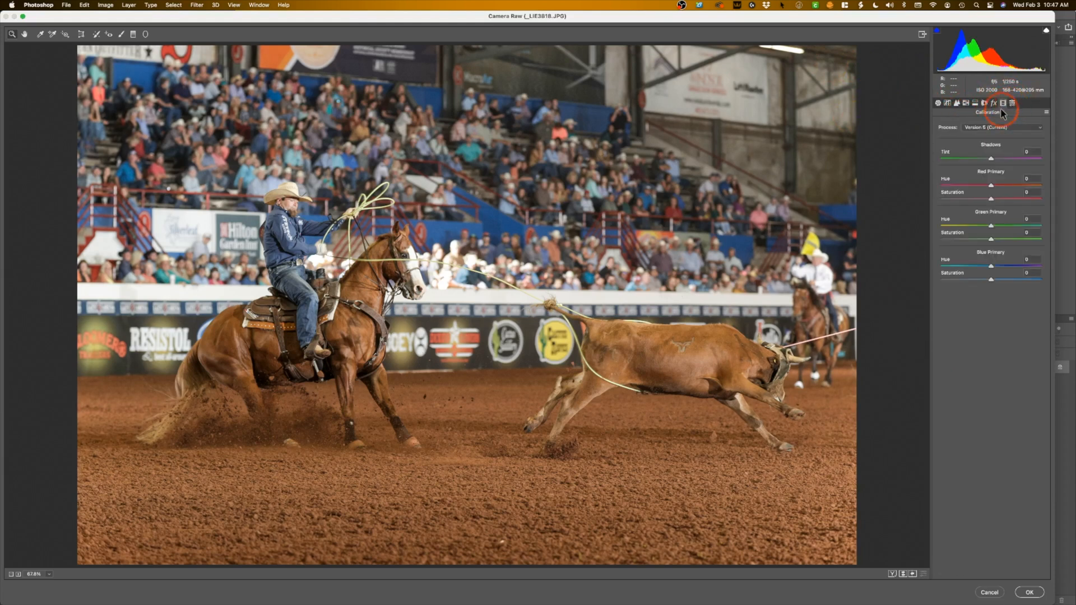
{"action": "left_click", "coordinate": [1012, 103]}
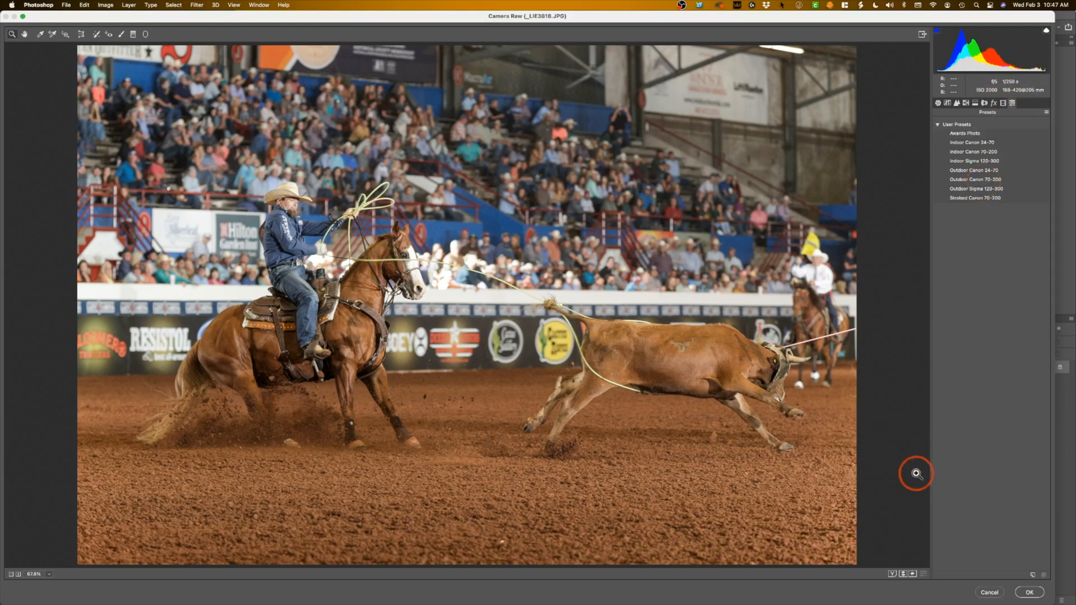
{"action": "left_click", "coordinate": [1028, 594]}
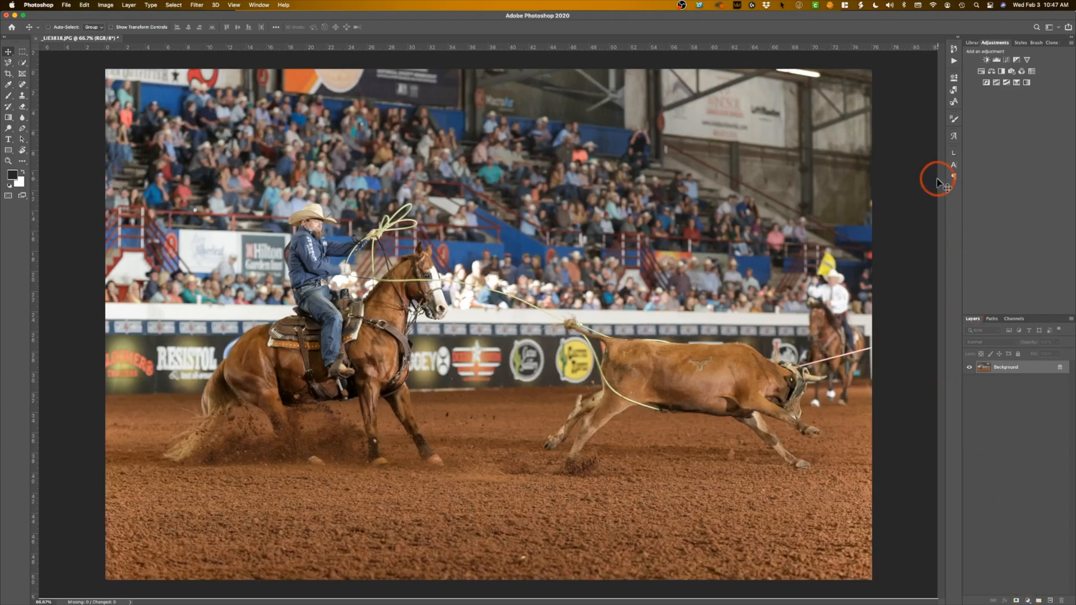
Stop recording the Indoor 120-300 Strobed action.
{"action": "left_click", "coordinate": [953, 60]}
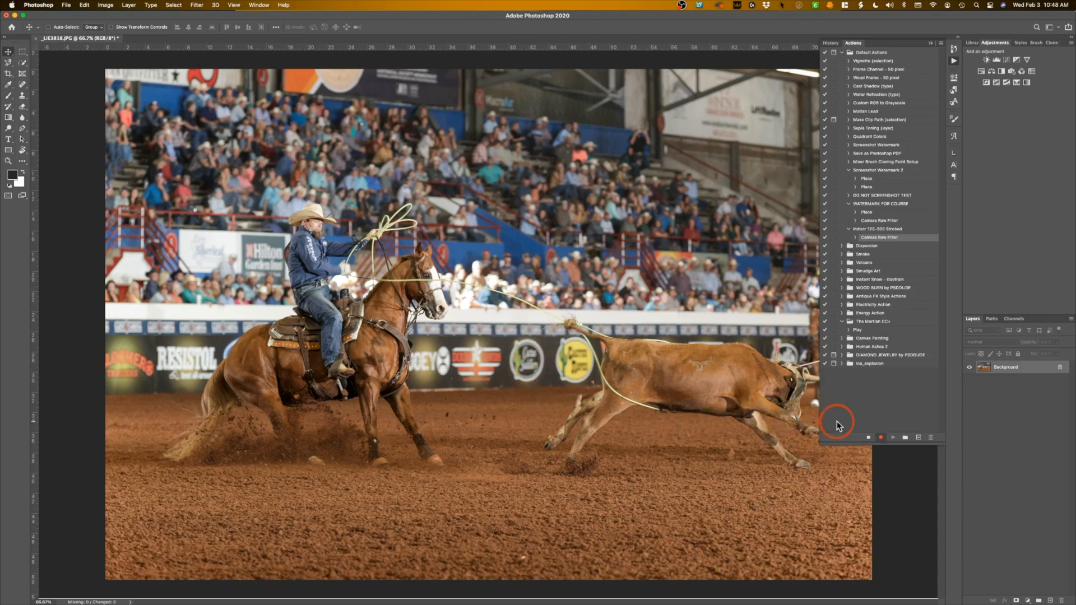
{"action": "left_click", "coordinate": [882, 437]}
{"action": "left_click", "coordinate": [867, 438]}
Examine the Camera Raw Filter settings recorded in the Indoor 120-300 Strobed action, and collapse them again.
{"action": "left_click", "coordinate": [855, 237]}
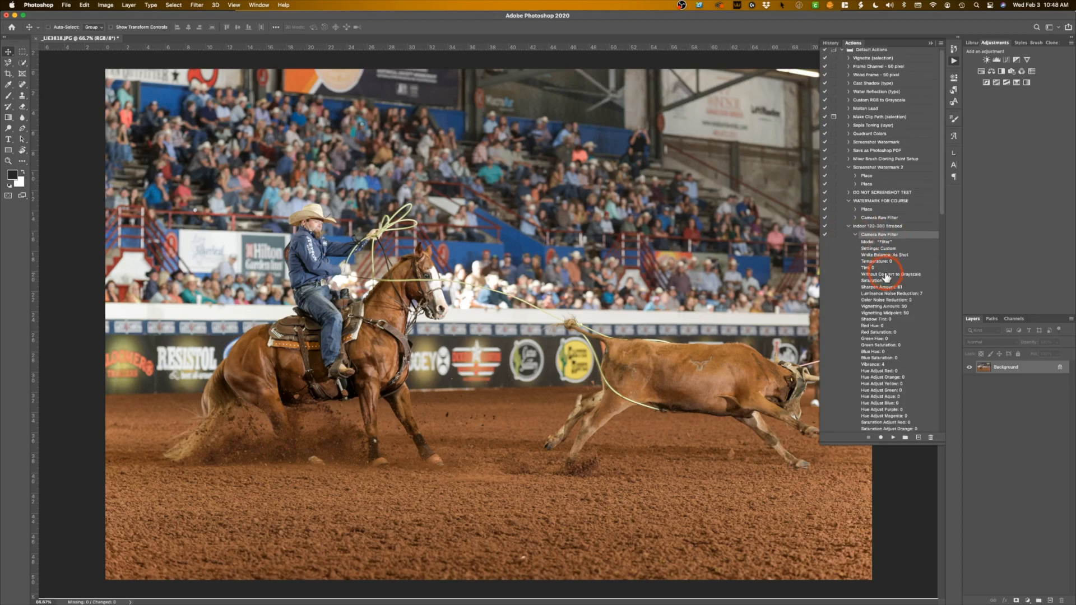
{"action": "scroll", "coordinate": [886, 277], "scroll_direction": "down", "scroll_amount": 15}
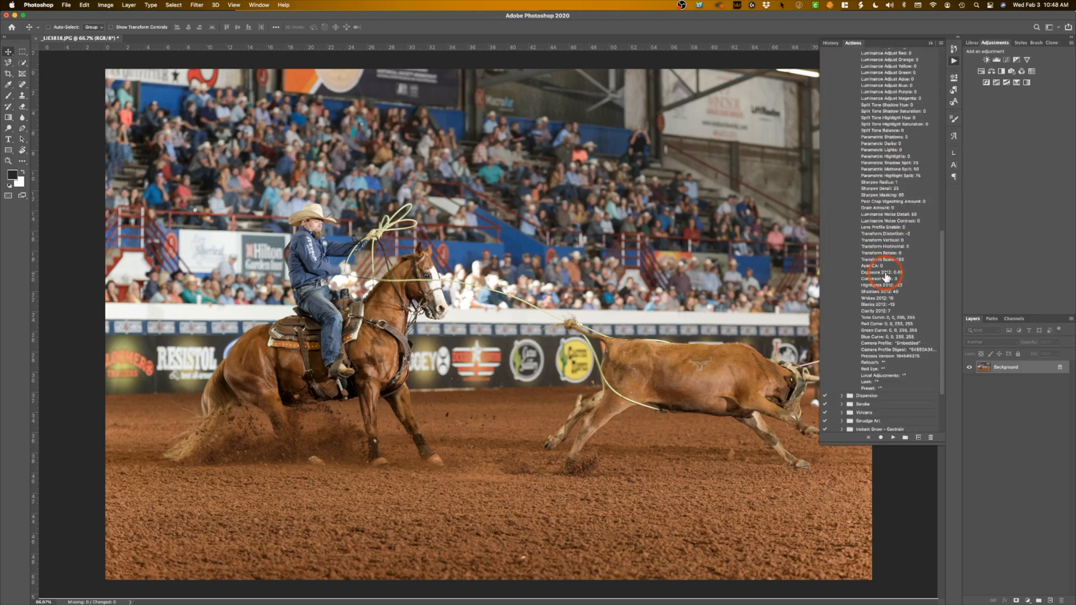
{"action": "scroll", "coordinate": [888, 276], "scroll_direction": "up", "scroll_amount": 15}
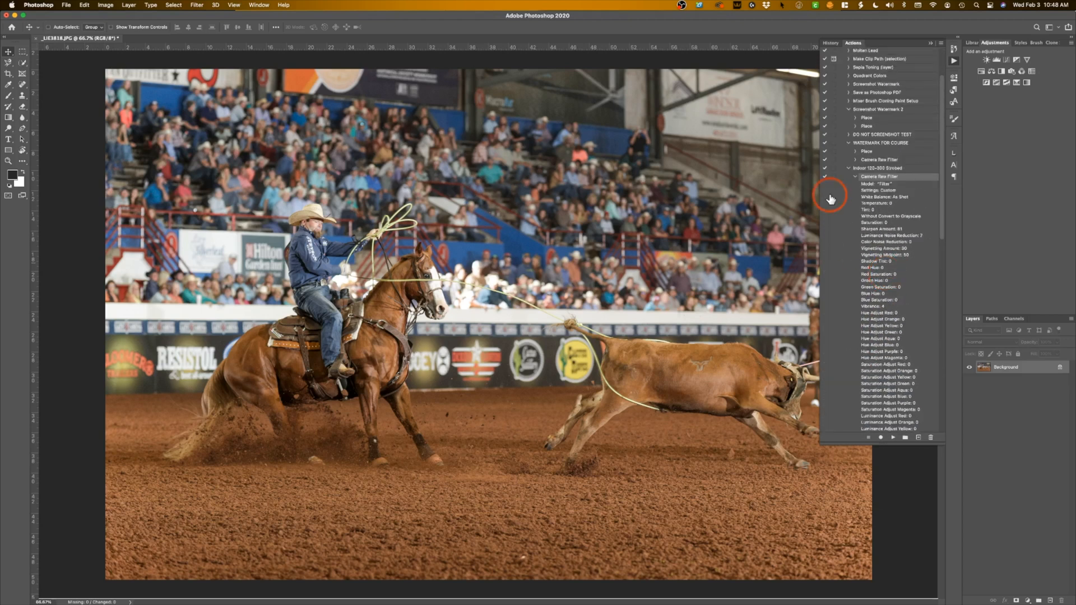
{"action": "left_click", "coordinate": [855, 177]}
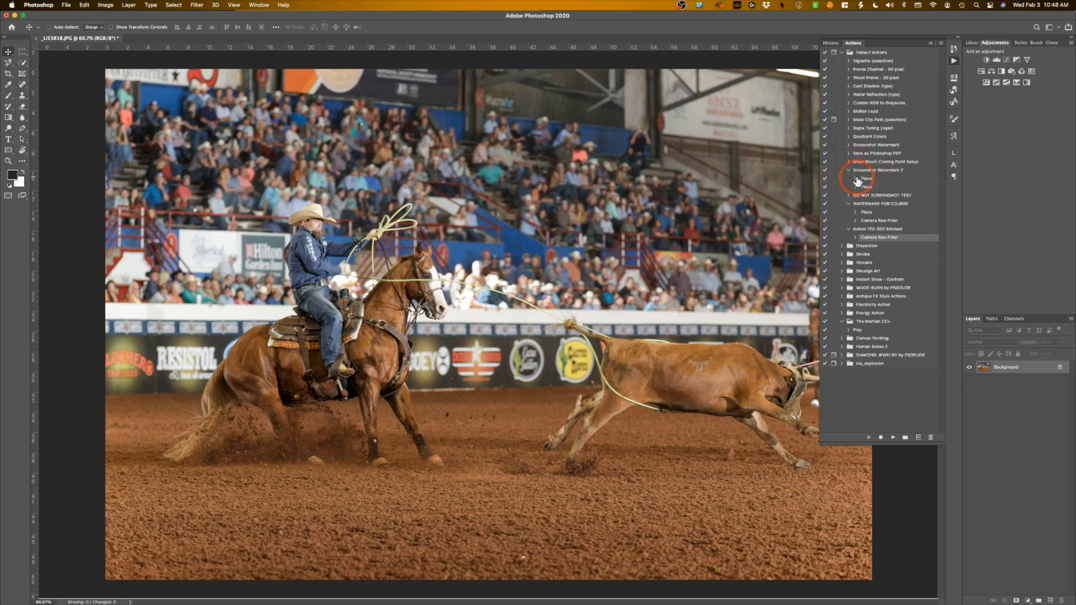
Play the Indoor 120-300 Strobed action on the open rodeo photo and put the actions list away.
{"action": "left_click", "coordinate": [893, 437]}
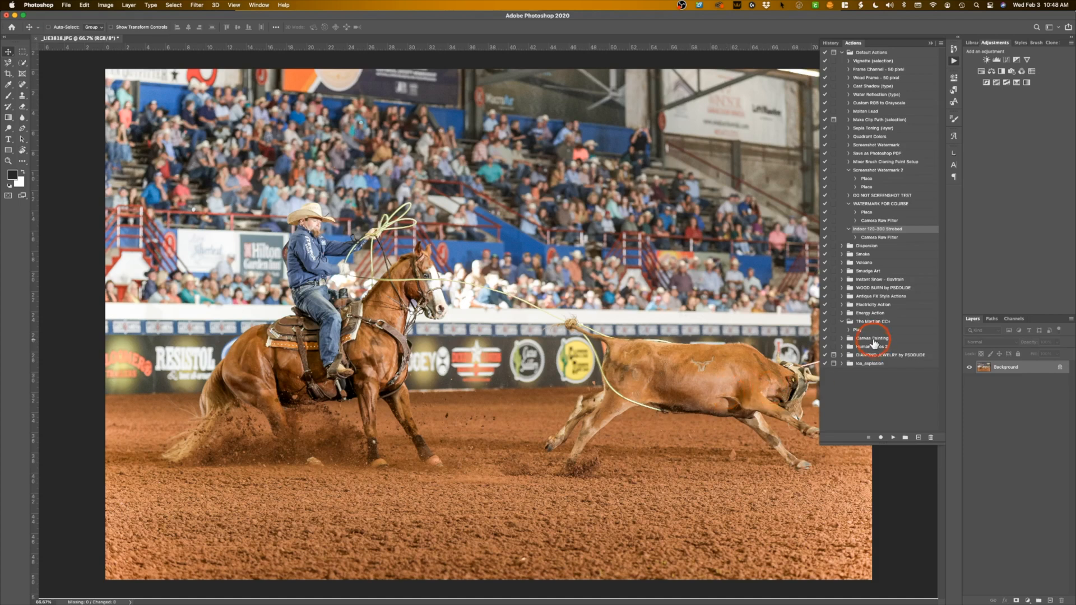
{"action": "left_click", "coordinate": [929, 43]}
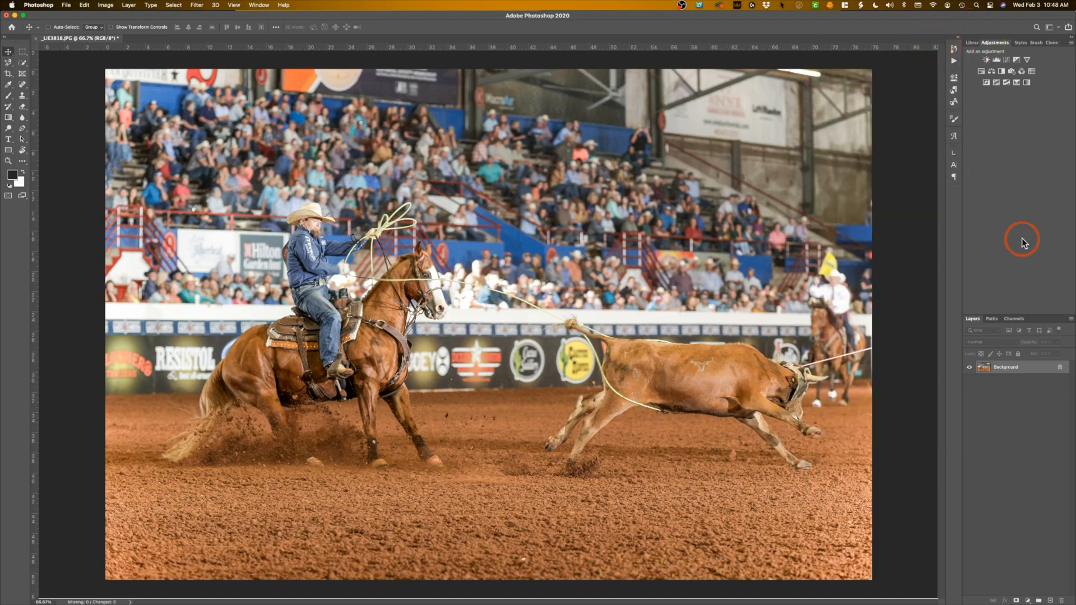